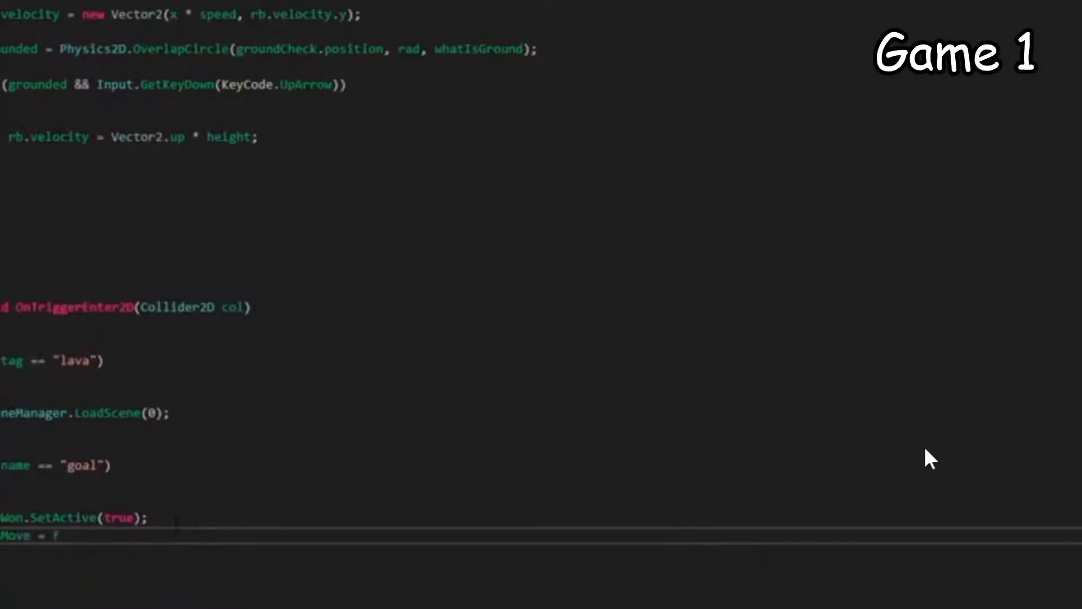
Finish 'canMove = false;' in the goal check, then run and jump the bunny to the green goal
{"action": "type", "text": "alse;"}
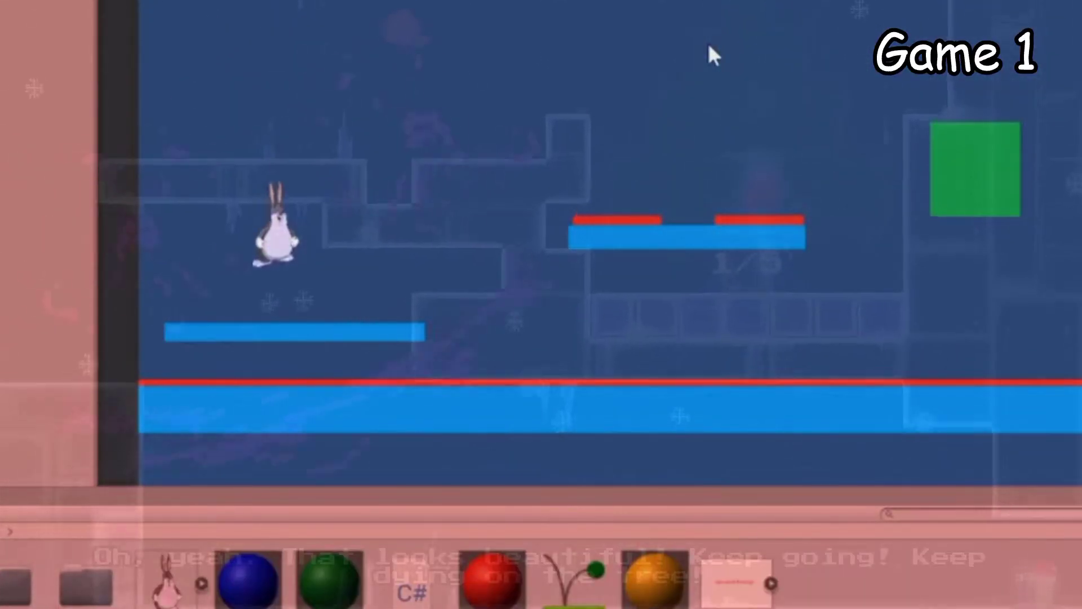
{"action": "key", "text": "Right"}
{"action": "key", "text": "space"}
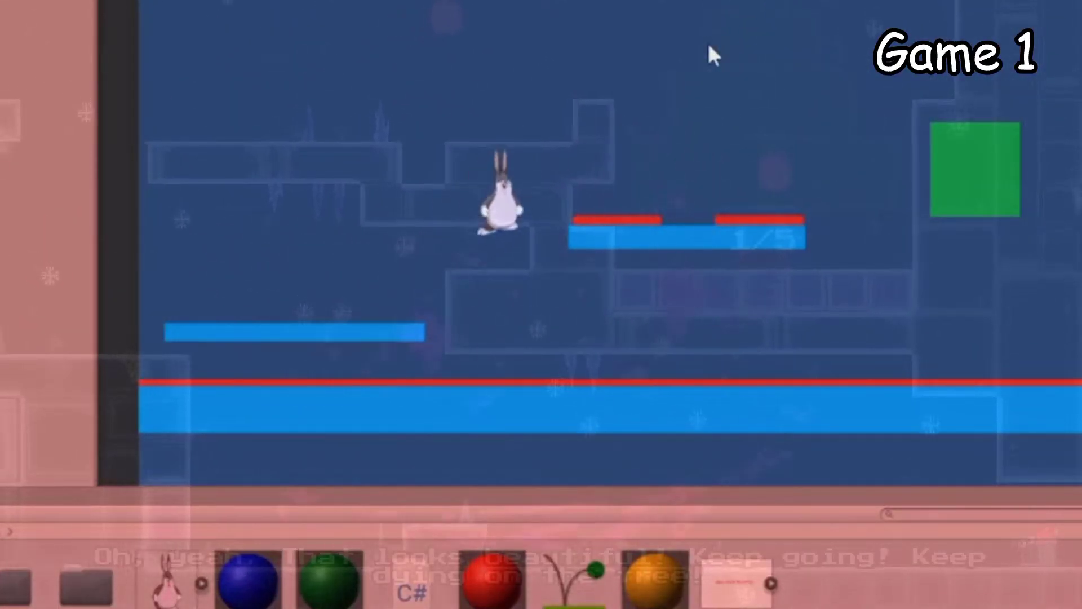
{"action": "key", "text": "space"}
{"action": "key", "text": "Right"}
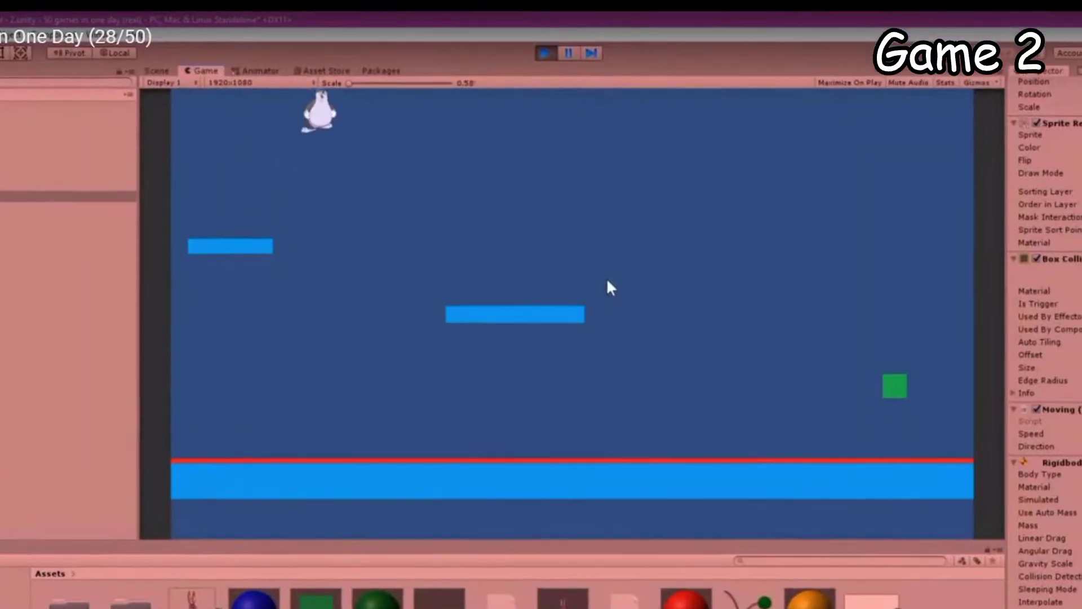
{"action": "key", "text": "space"}
{"action": "key", "text": "Right"}
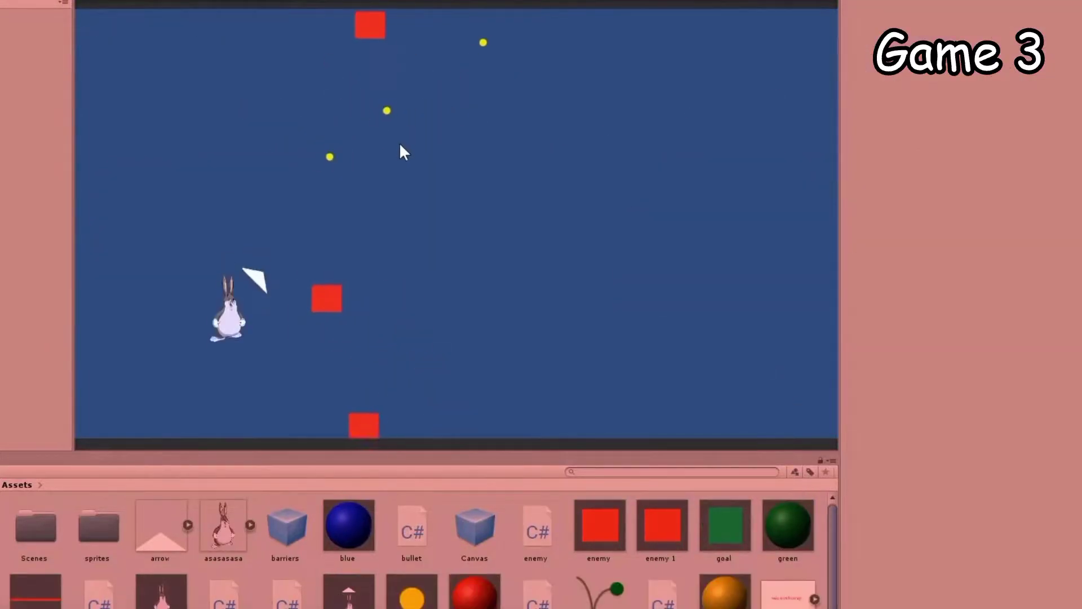
Move the bunny up and down in the top-down game, dodging enemies
{"action": "key", "text": "s"}
{"action": "key", "text": "w"}
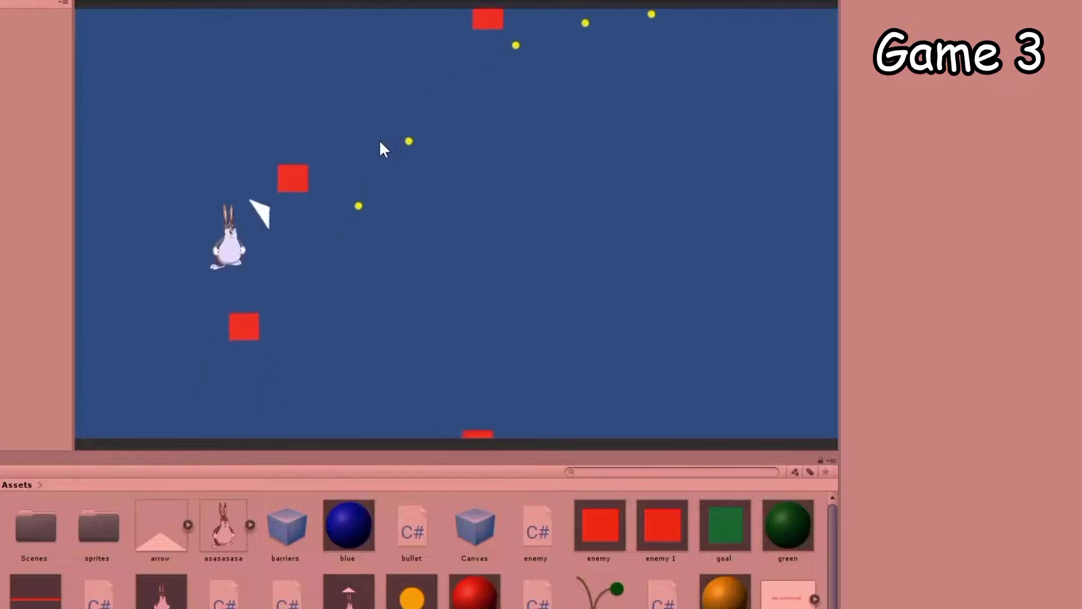
{"action": "key", "text": "s"}
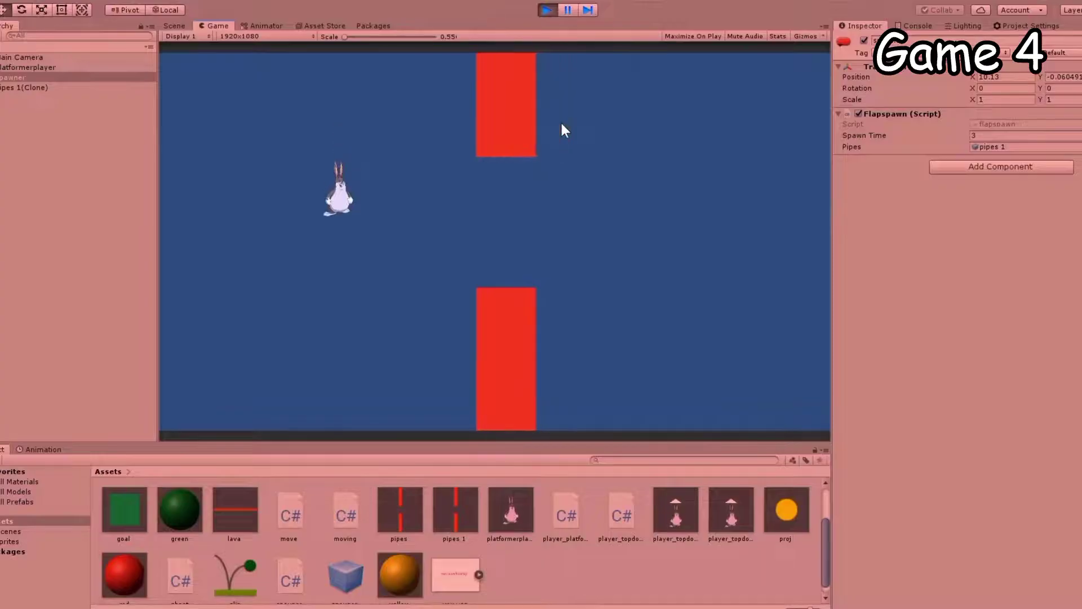
Flap the bunny between the red pipes in the flappy game, restarting once
{"action": "key", "text": "space"}
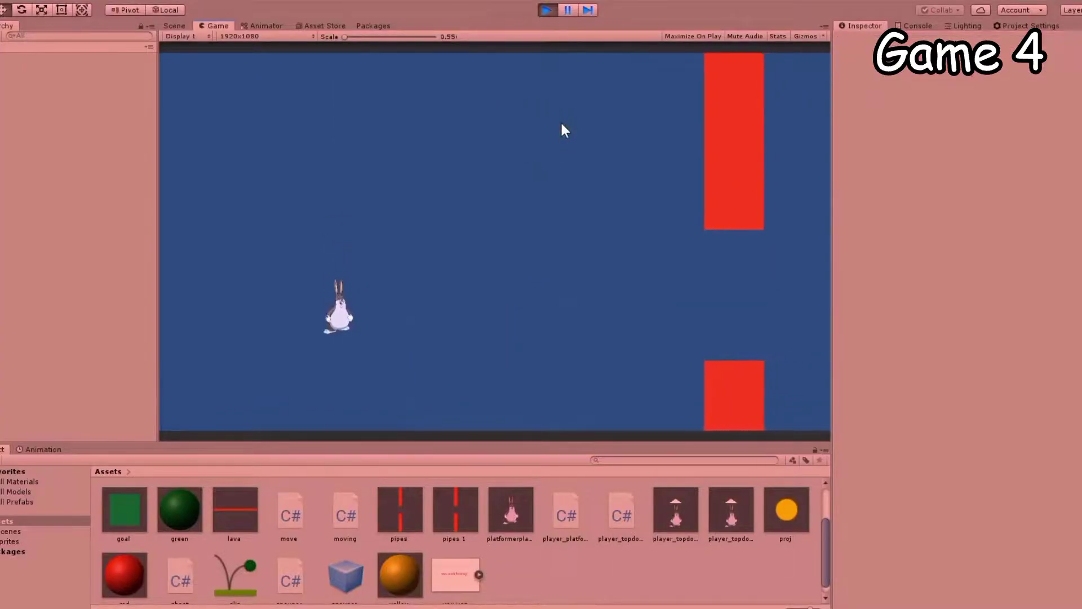
{"action": "key", "text": "space"}
{"action": "key", "text": "space"}
{"action": "key", "text": "space"}
{"action": "key", "text": "space"}
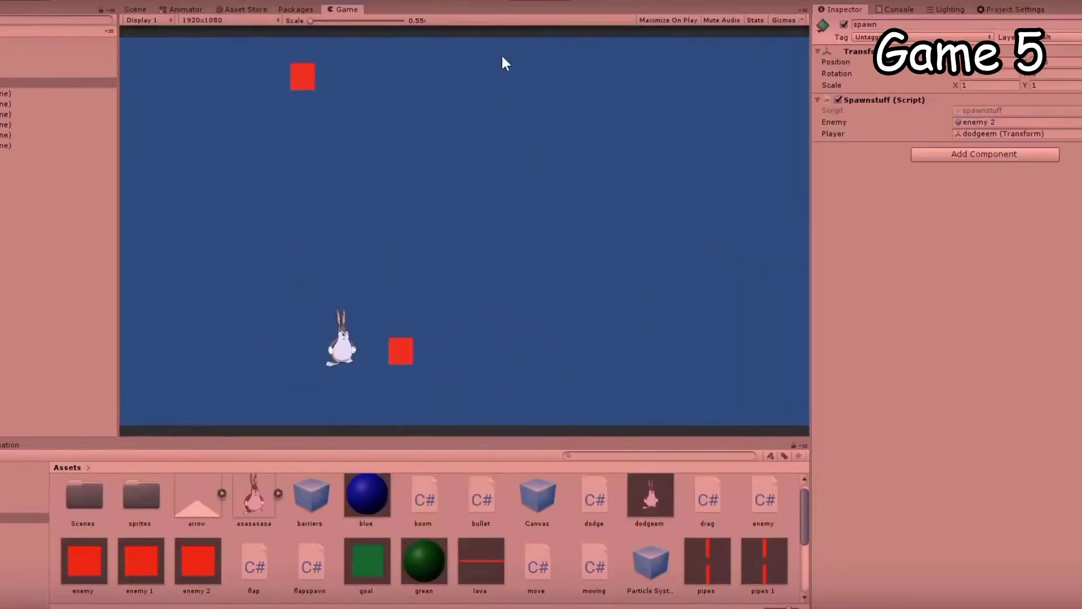
{"action": "left_click", "coordinate": [519, 5]}
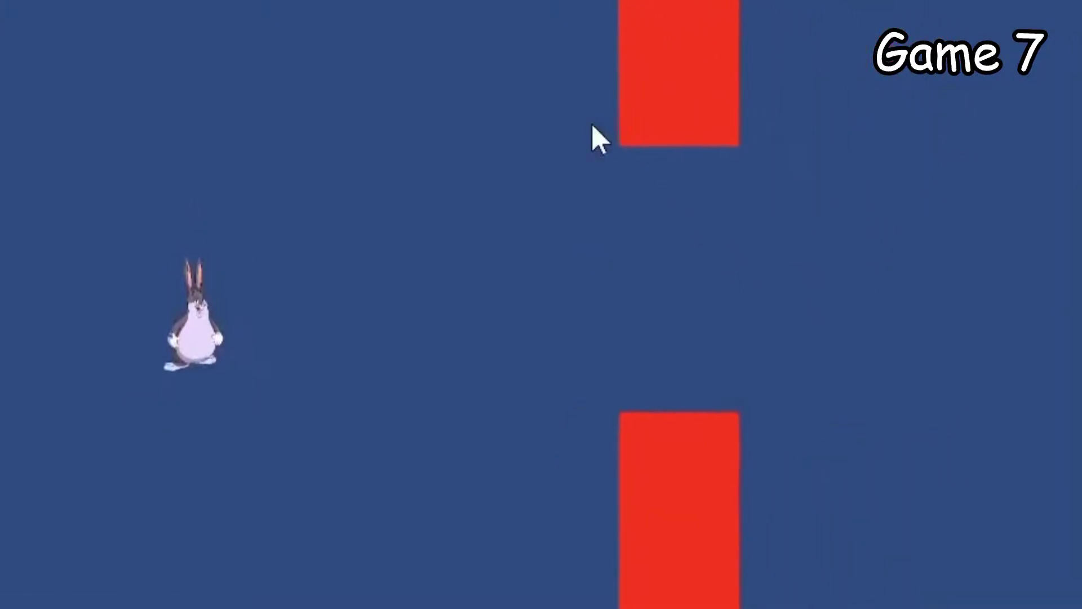
{"action": "key", "text": "space"}
{"action": "key", "text": "space"}
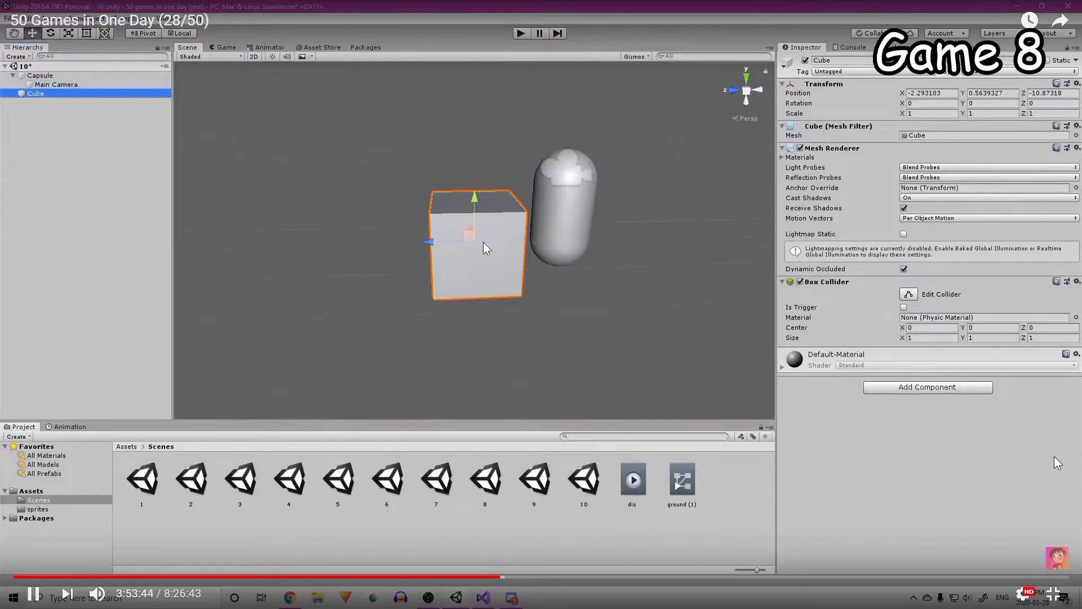
Push the cube further along Z, then rotate the white maze in the running game
{"action": "left_click_drag", "start_coordinate": [431, 248], "coordinate": [509, 241]}
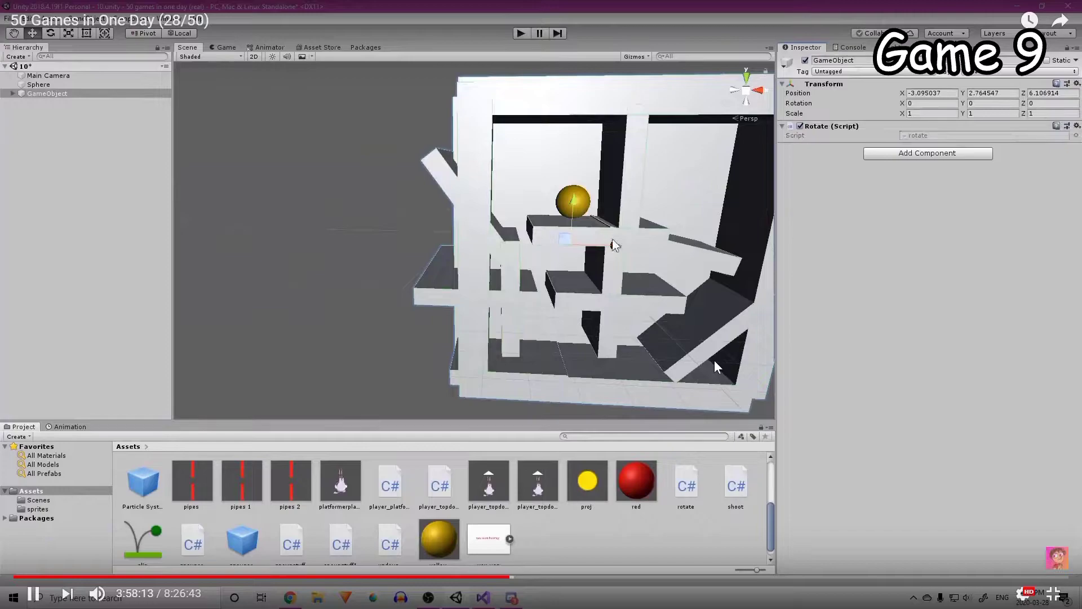
{"action": "left_click_drag", "start_coordinate": [614, 245], "coordinate": [566, 227], "text": "alt"}
{"action": "scroll", "coordinate": [715, 361], "scroll_direction": "up", "scroll_amount": 3}
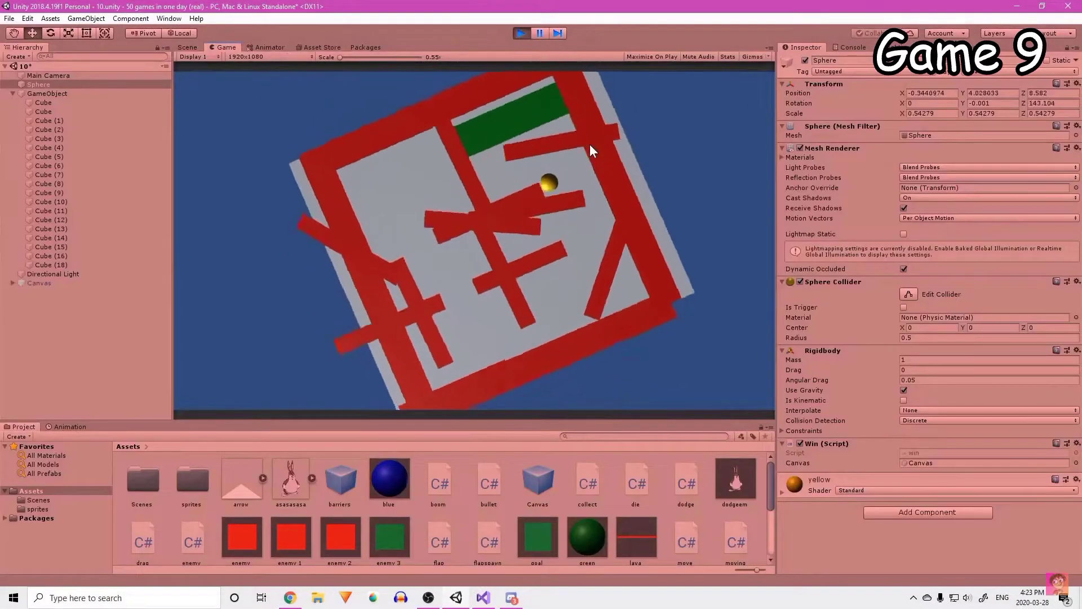
{"action": "key", "text": "Right"}
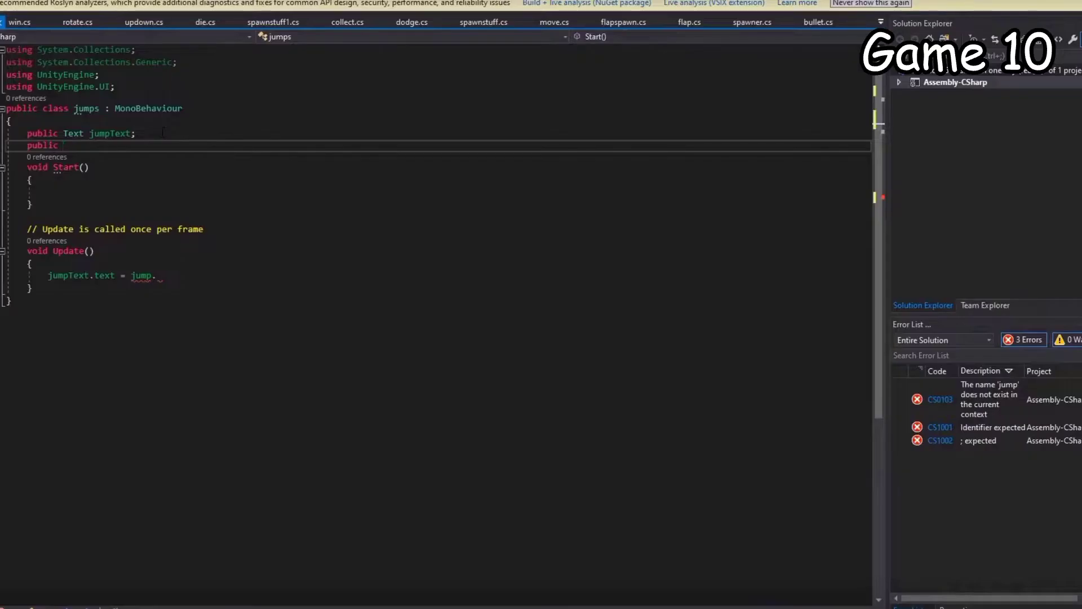
Add 'public int jump;' to jumps.cs and play, dropping the jump counter from 5 to 4
{"action": "type", "text": "nt jump;"}
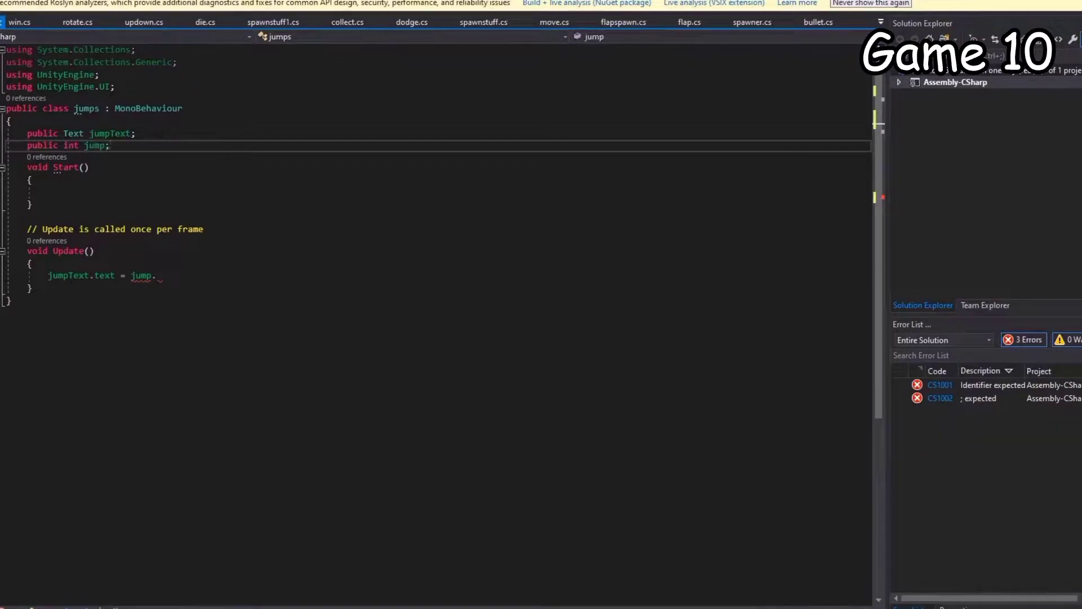
{"action": "left_click", "coordinate": [181, 276]}
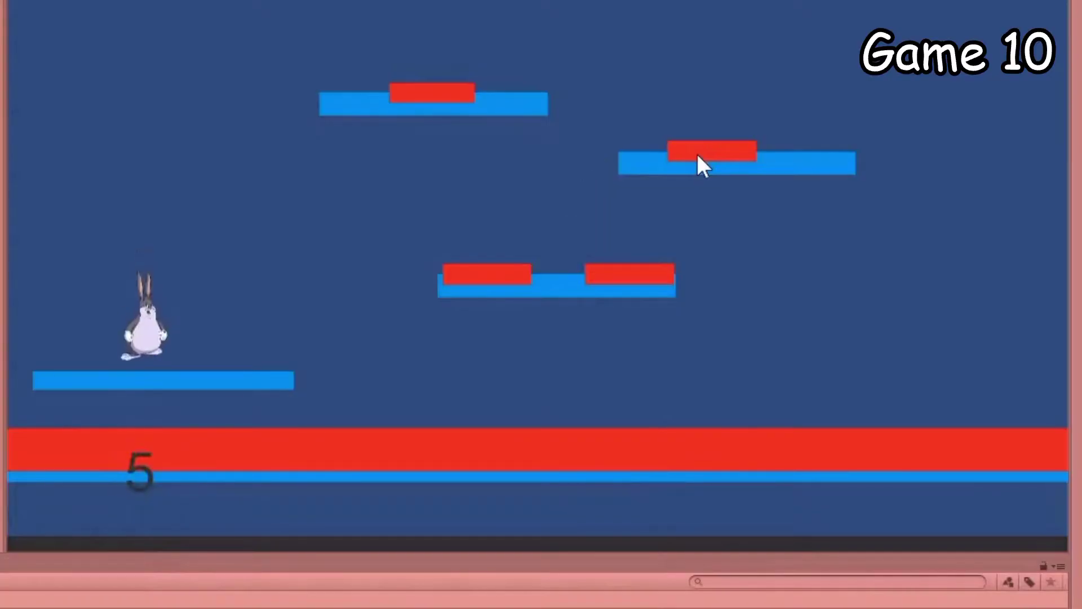
{"action": "key", "text": "space"}
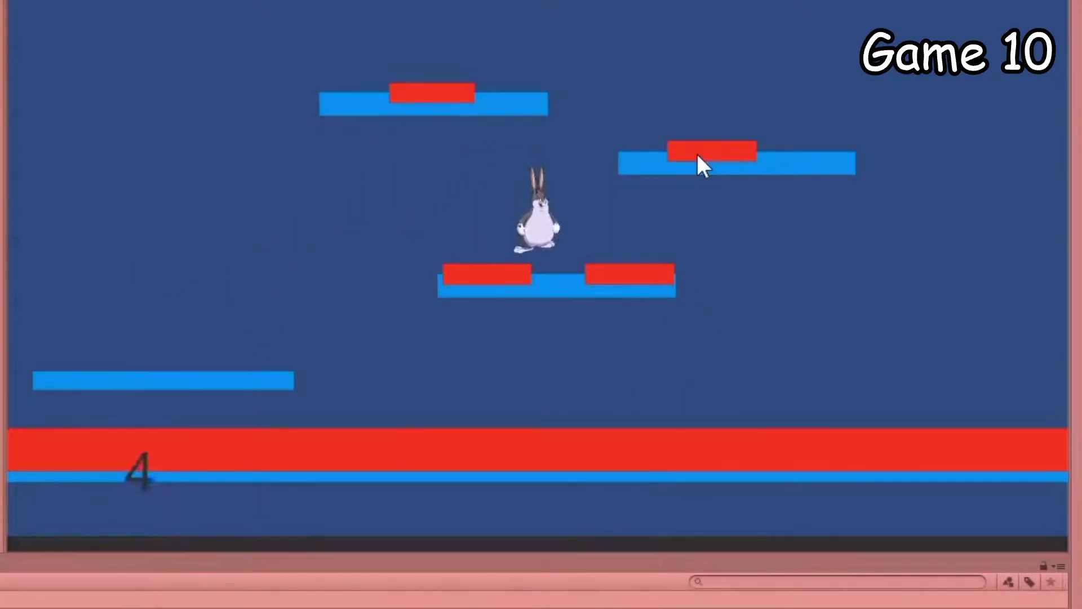
{"action": "key", "text": "space"}
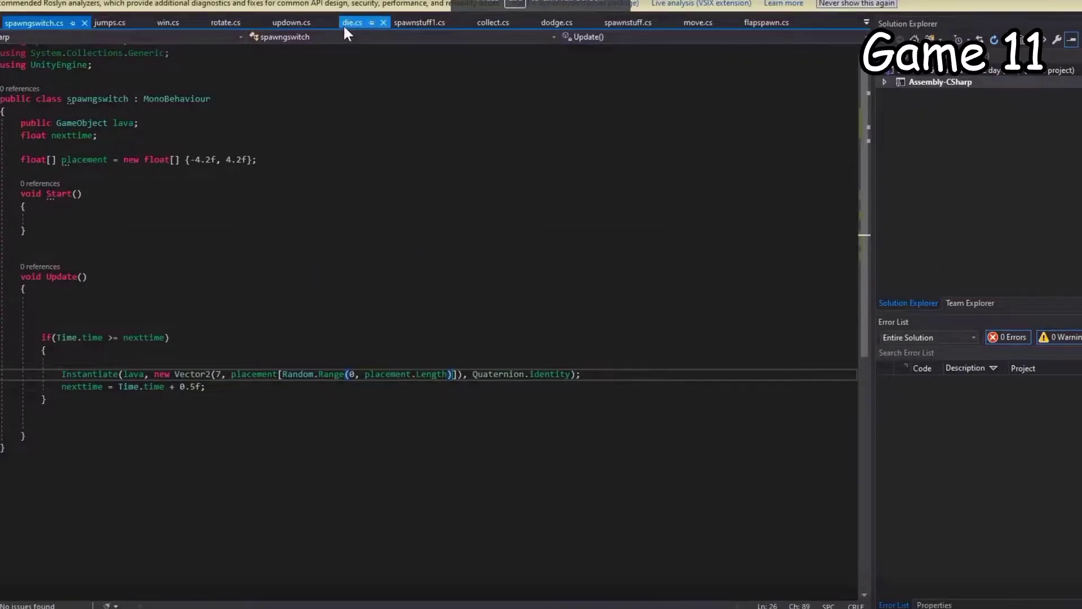
Open die.cs, flip the bunny's gravity, and jump across the moving platforms in Game 16
{"action": "left_click", "coordinate": [344, 27]}
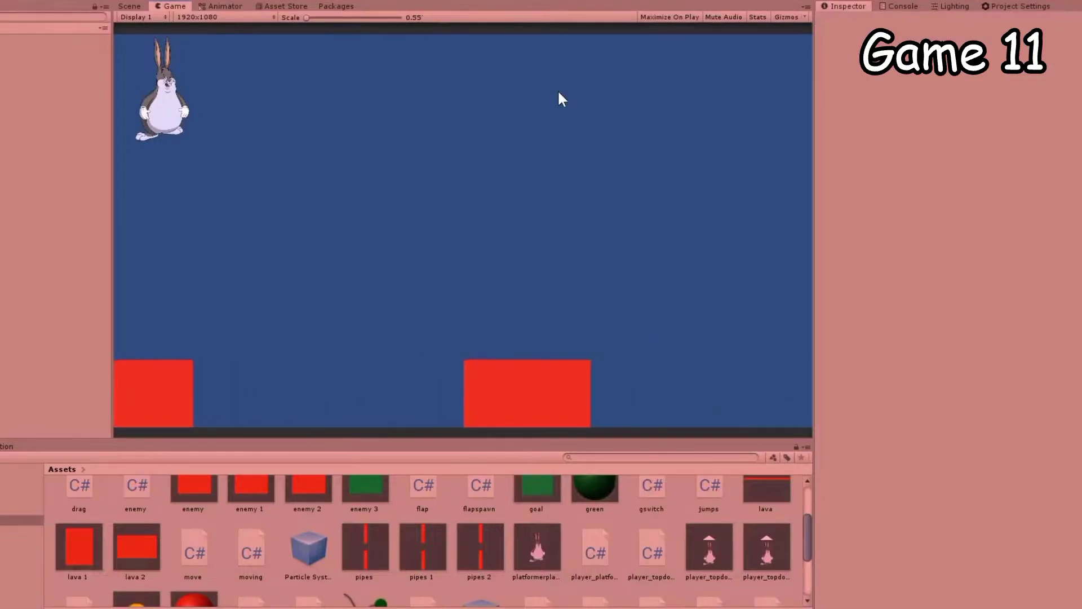
{"action": "key", "text": "space"}
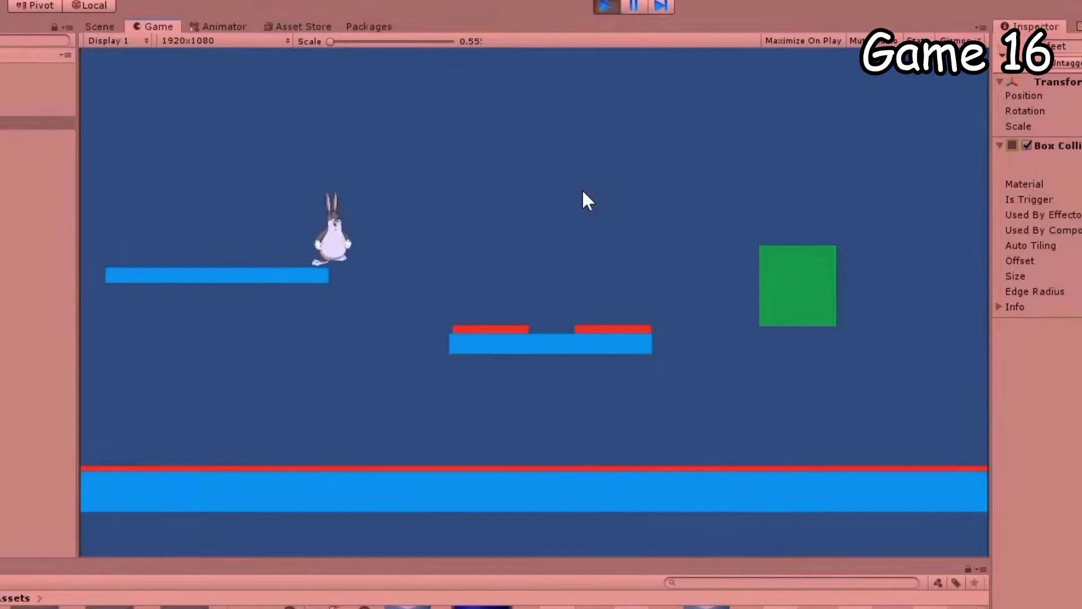
{"action": "key", "text": "Left"}
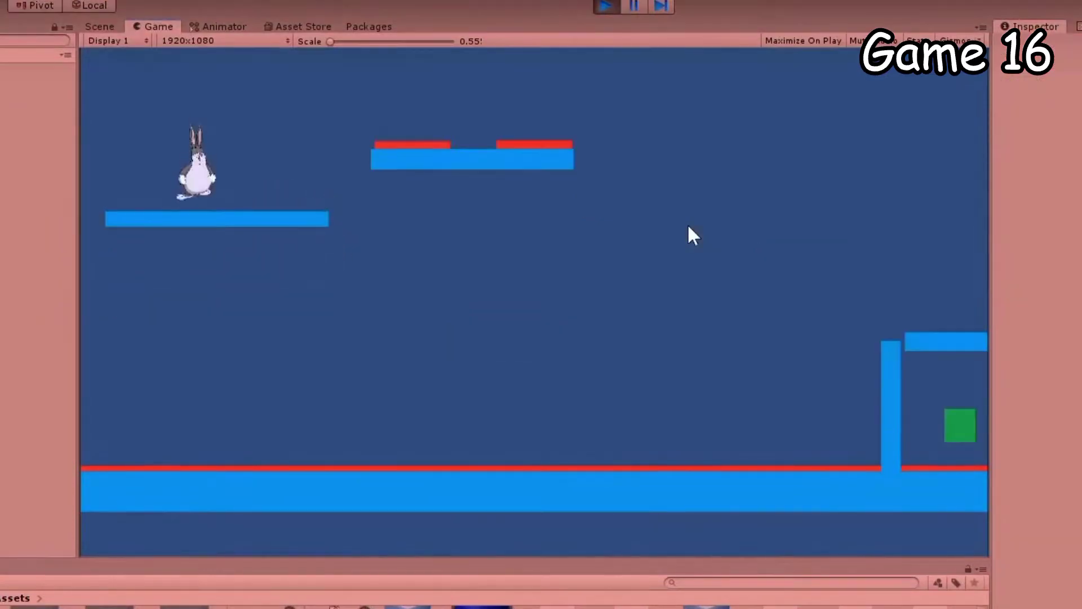
{"action": "key", "text": "space"}
{"action": "key", "text": "Right"}
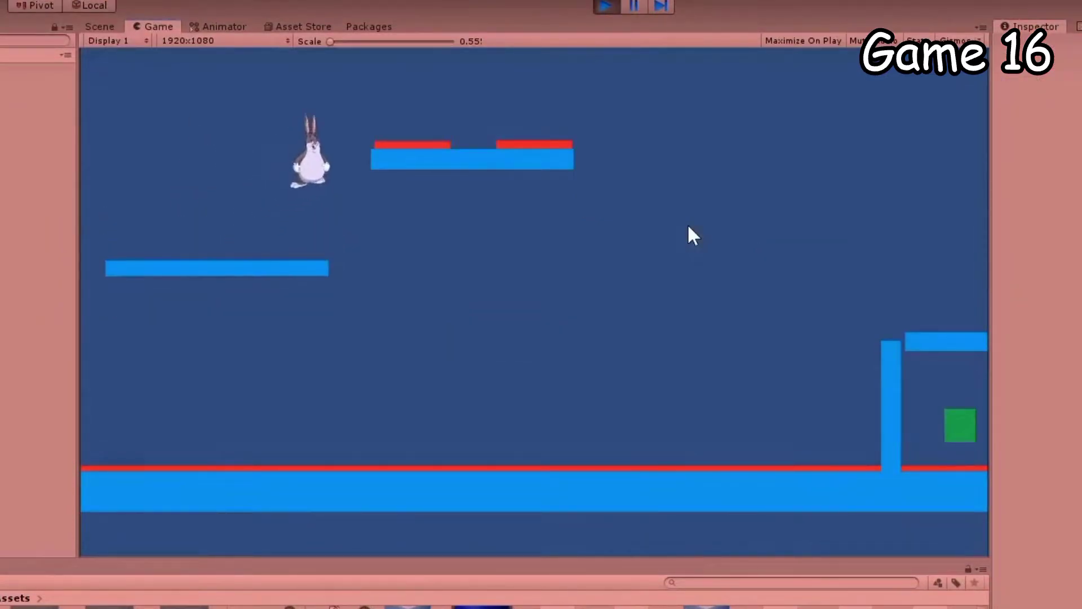
{"action": "key", "text": "Left"}
{"action": "key", "text": "space"}
{"action": "key", "text": "Right"}
{"action": "key", "text": "Right"}
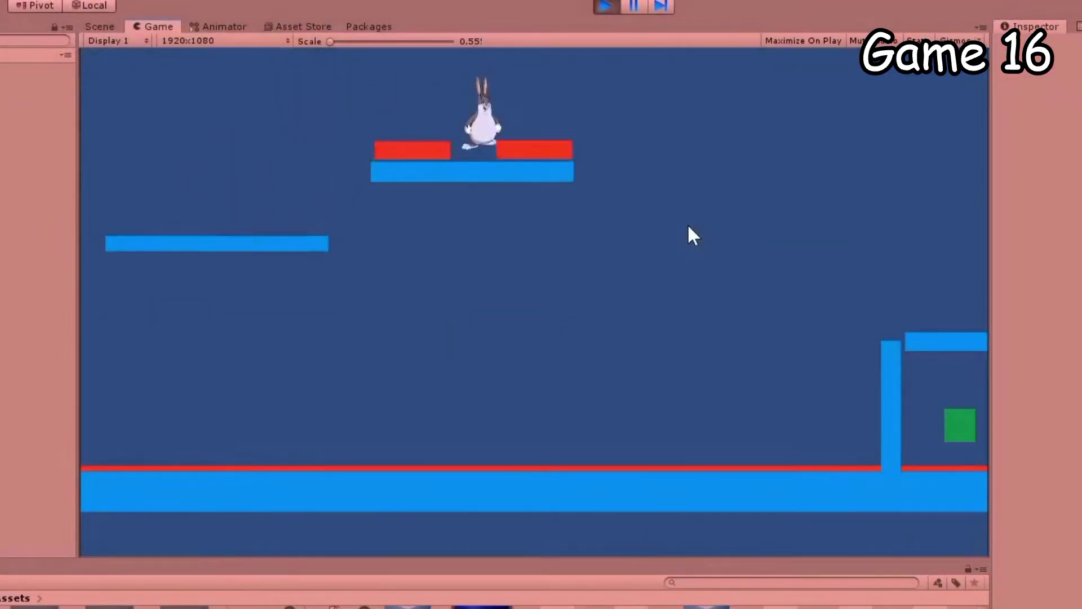
{"action": "key", "text": "Left"}
{"action": "key", "text": "space"}
{"action": "key", "text": "Right"}
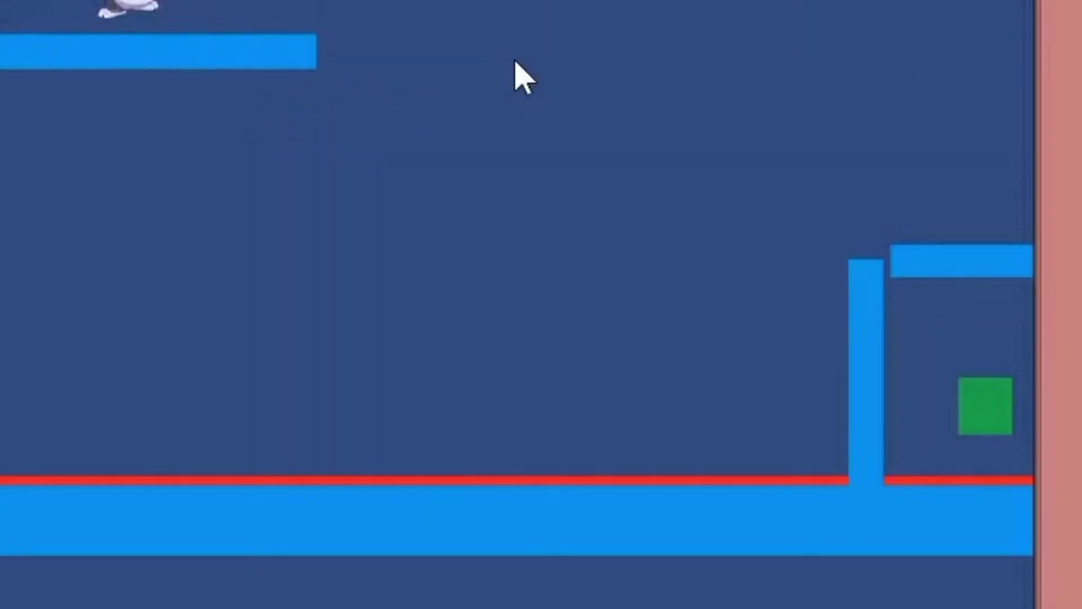
{"action": "key", "text": "Right"}
{"action": "key", "text": "Right"}
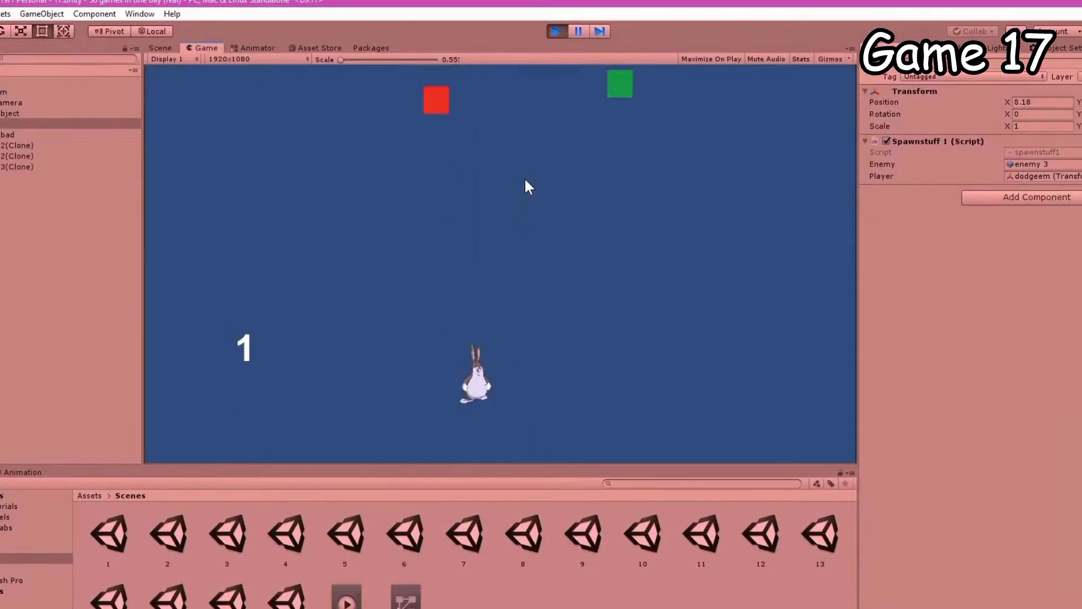
Steer the bunny left and right to dodge squares in Game 17, continuing after the restart
{"action": "key", "text": "Right"}
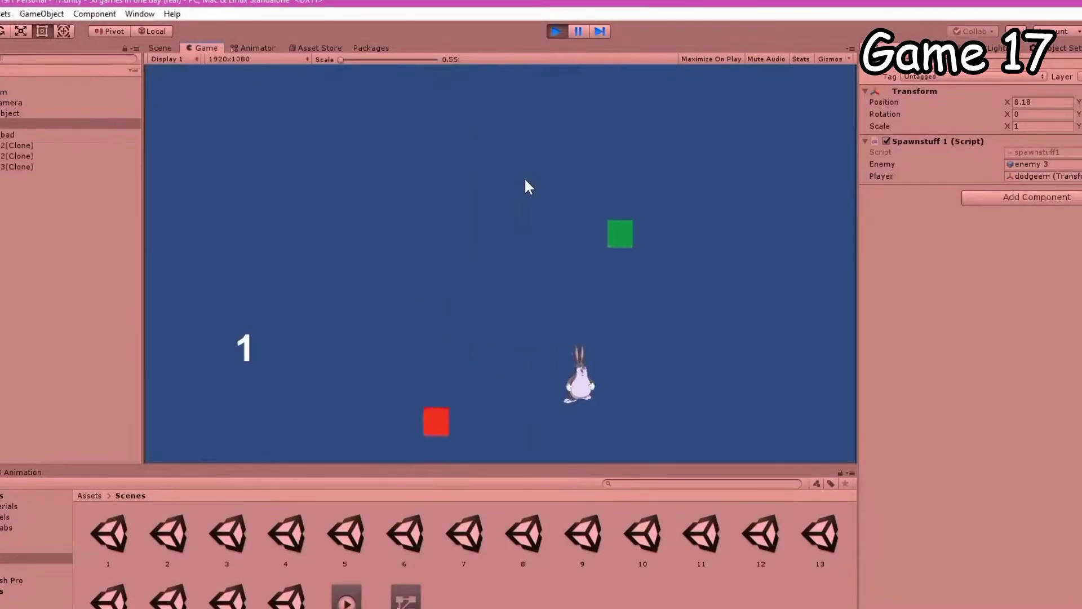
{"action": "key", "text": "Left"}
{"action": "key", "text": "Right"}
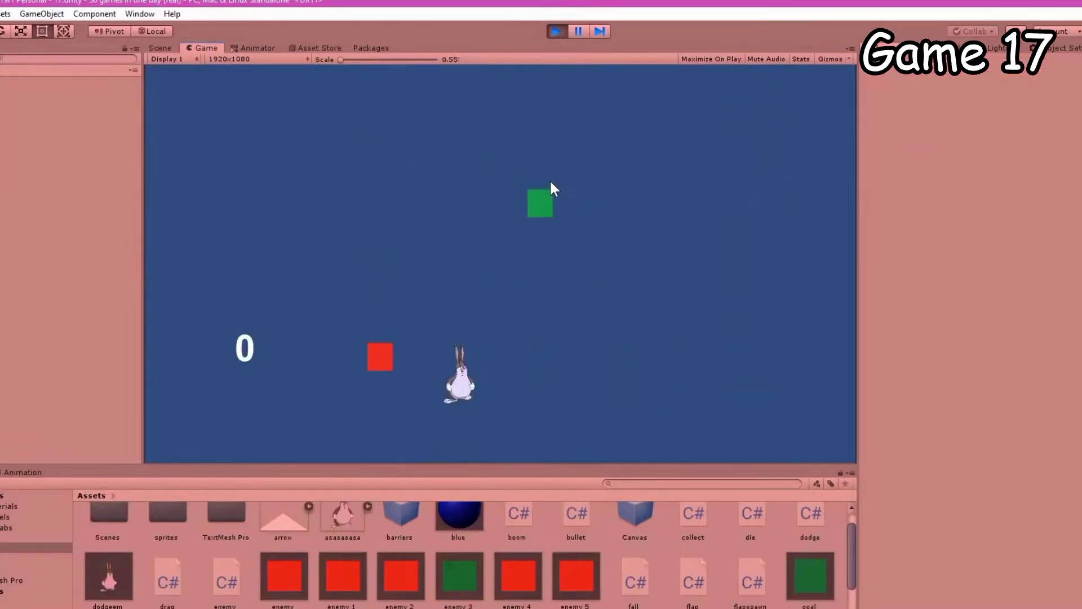
{"action": "key", "text": "Right"}
{"action": "key", "text": "Right"}
{"action": "key", "text": "Right"}
{"action": "key", "text": "Right"}
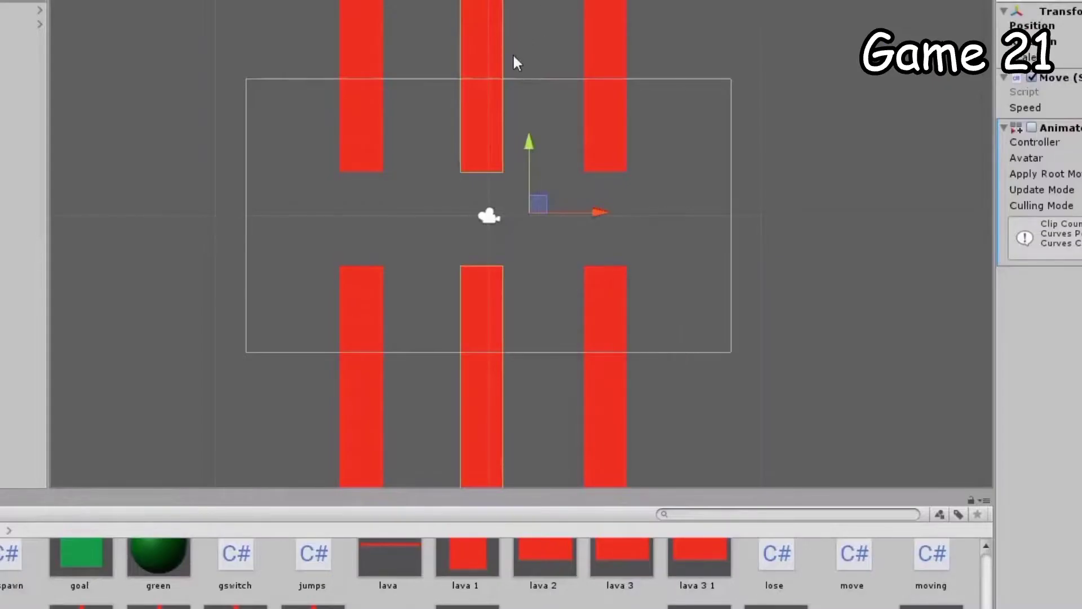
Return to the Assets folder and win the Shortest Game with its single button
{"action": "scroll", "coordinate": [496, 572], "scroll_direction": "up", "scroll_amount": 10}
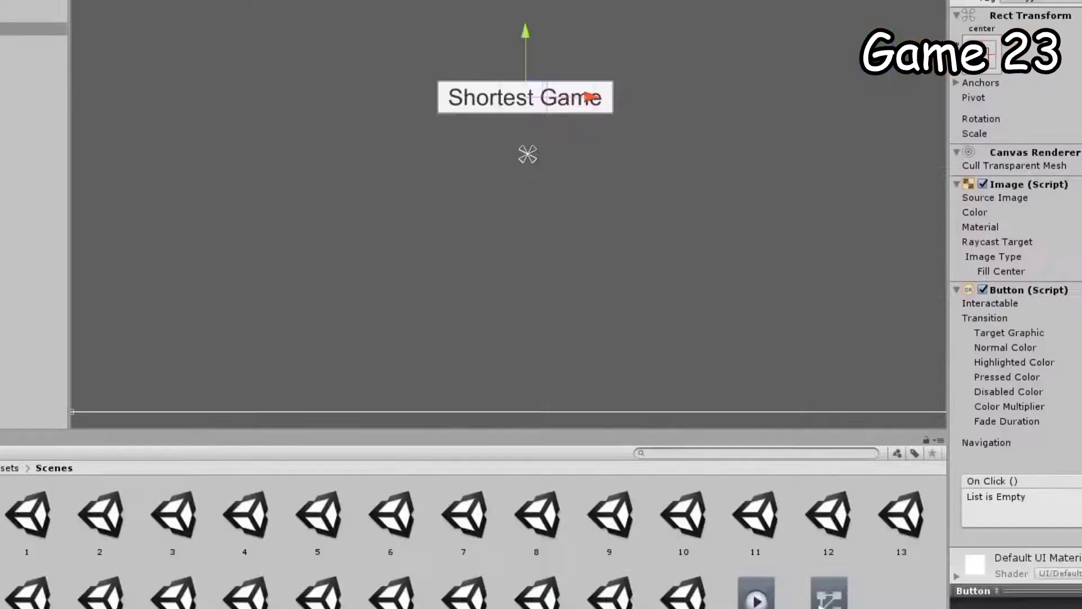
{"action": "left_click", "coordinate": [8, 468]}
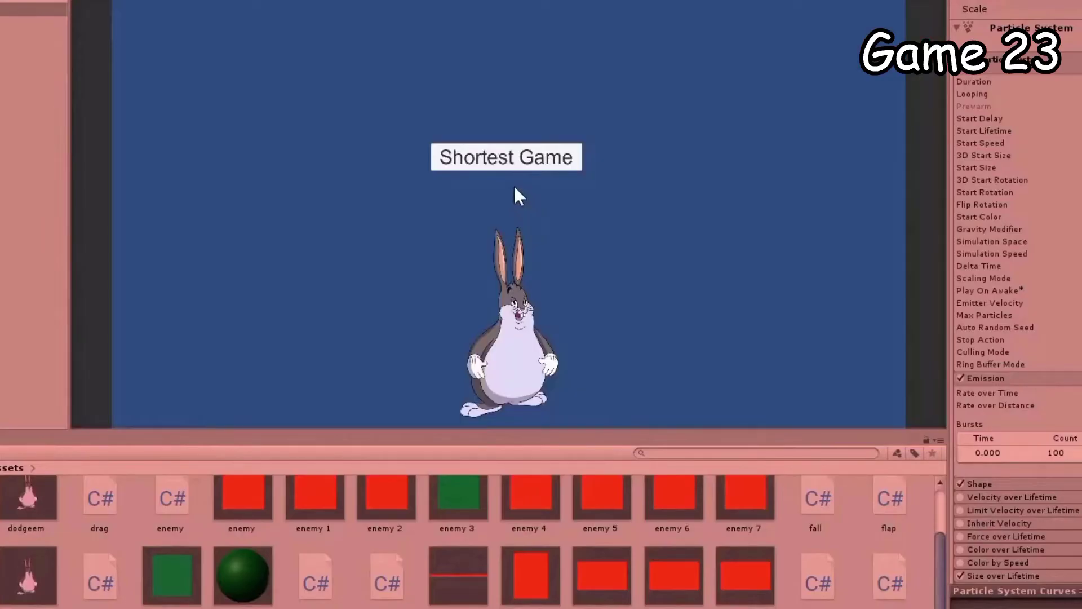
{"action": "left_click", "coordinate": [511, 158]}
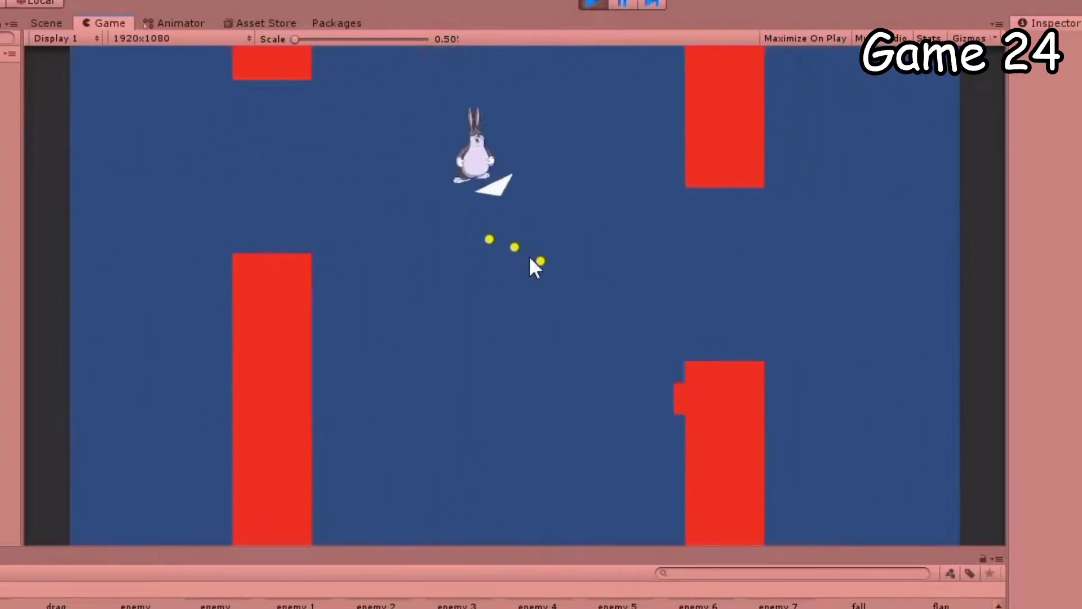
Fire pellets and flap the bunny between the pipes in the Game 24 flappy shooter
{"action": "left_click", "coordinate": [590, 300]}
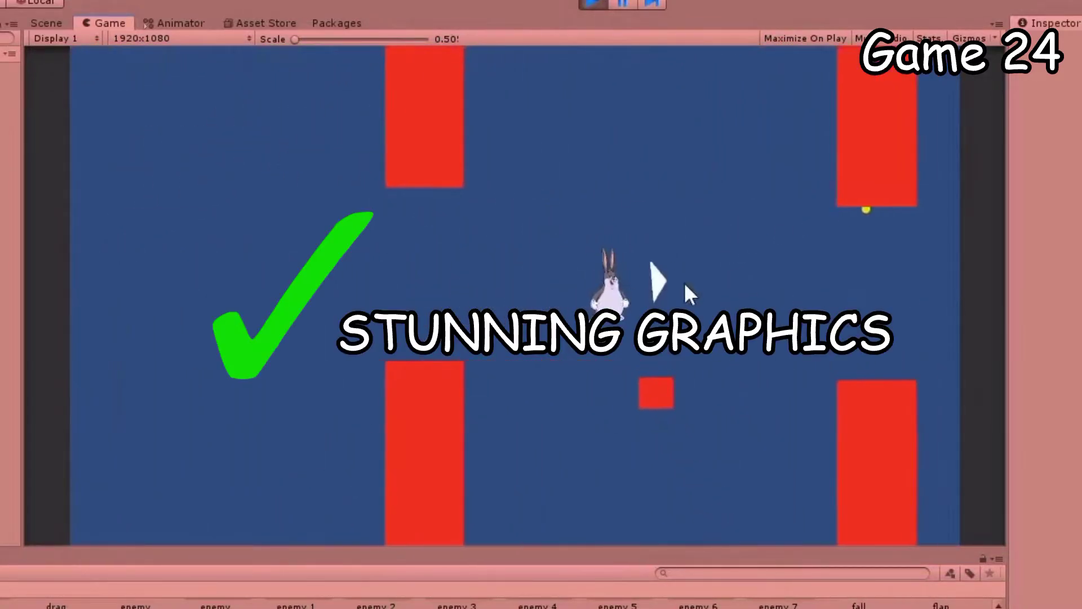
{"action": "left_click", "coordinate": [710, 286]}
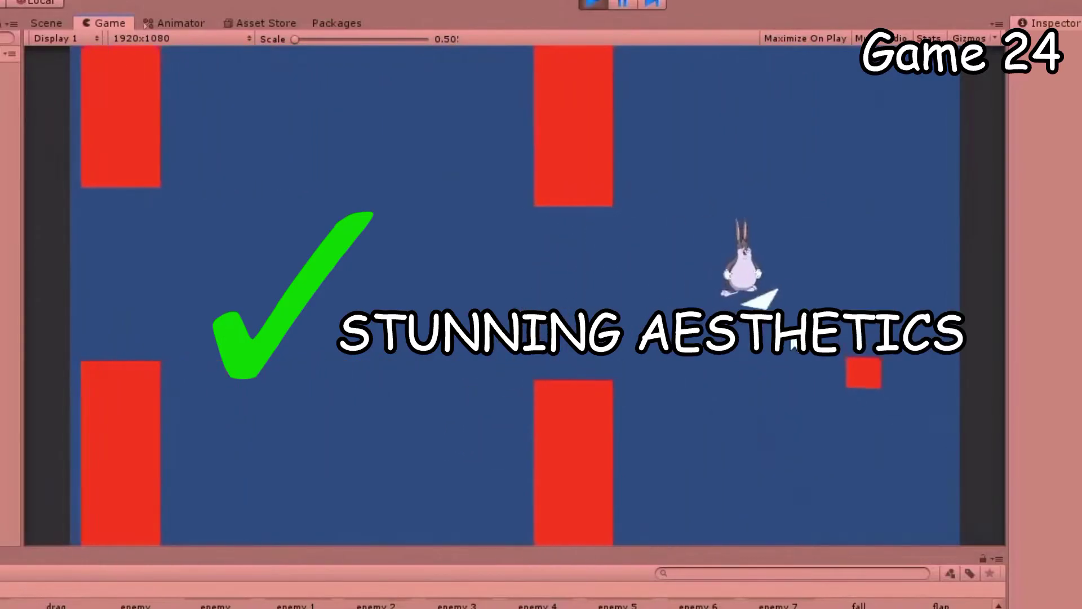
{"action": "left_click", "coordinate": [744, 282]}
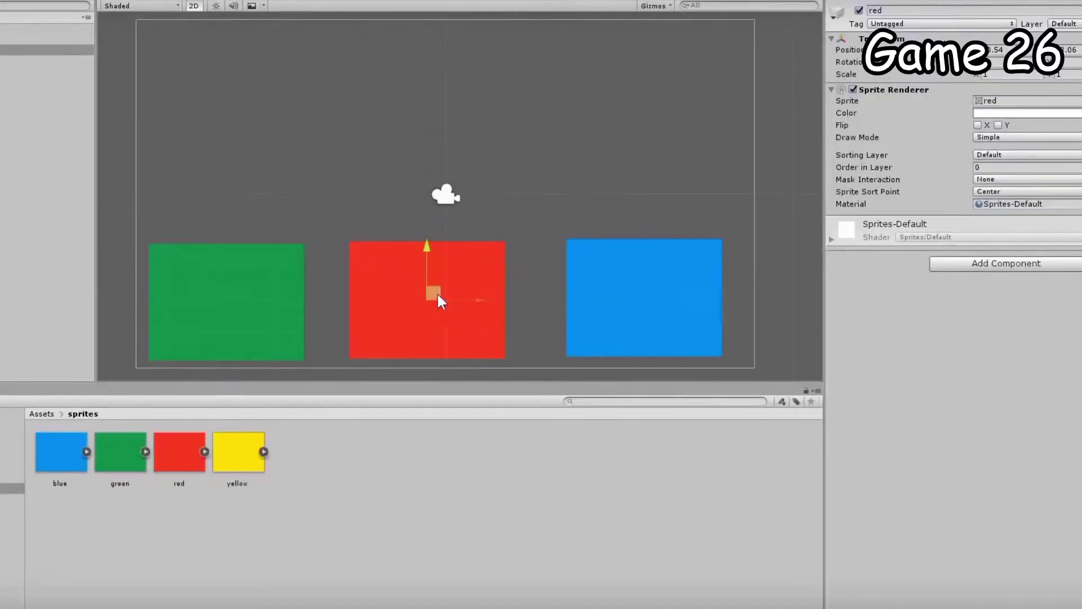
Frame the colour blocks and shift the green block slightly to the right
{"action": "middle_click_drag", "start_coordinate": [54, 133], "coordinate": [334, 272]}
{"action": "scroll", "coordinate": [372, 268], "scroll_direction": "down", "scroll_amount": 1}
{"action": "scroll", "coordinate": [381, 270], "scroll_direction": "up", "scroll_amount": 2}
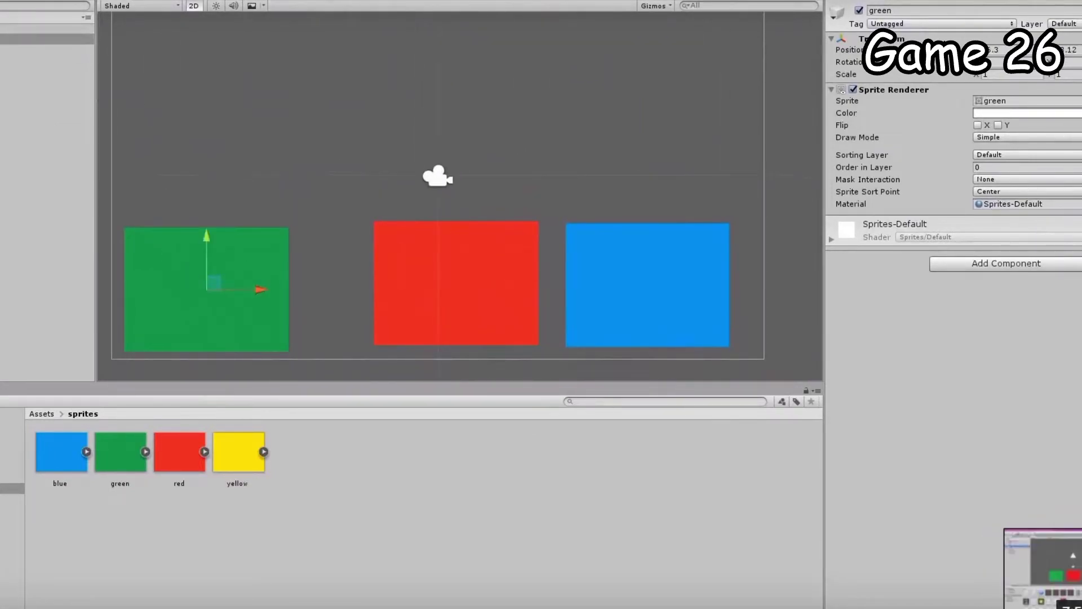
{"action": "key", "text": "e"}
{"action": "key", "text": "w"}
{"action": "left_click_drag", "start_coordinate": [215, 288], "coordinate": [239, 288]}
Select the red and blue blocks, then score one match before losing on the red bar
{"action": "key", "text": "y"}
{"action": "left_click", "coordinate": [392, 276]}
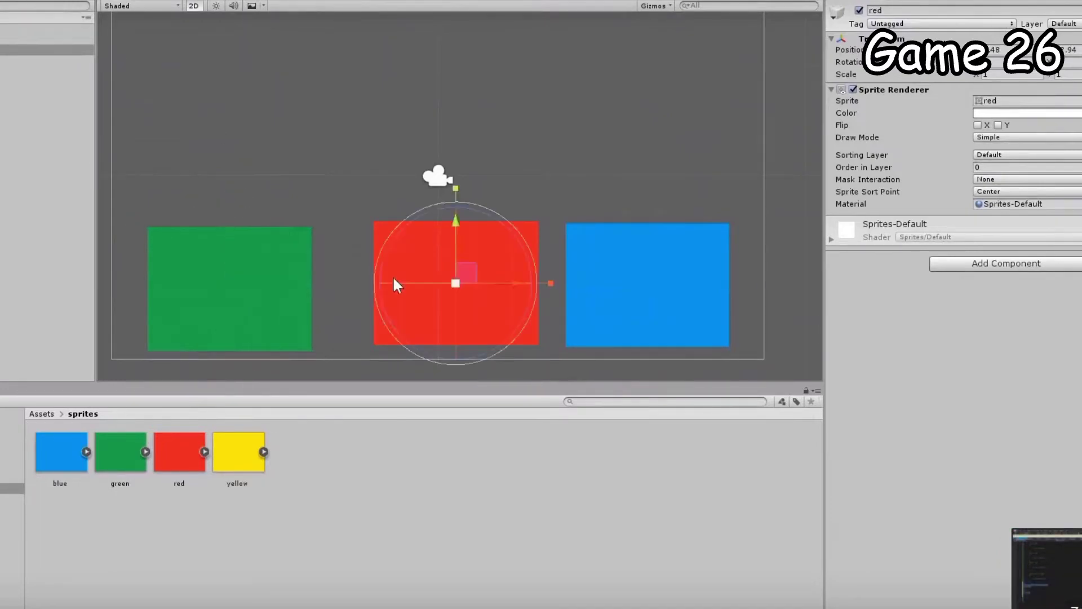
{"action": "key", "text": "w"}
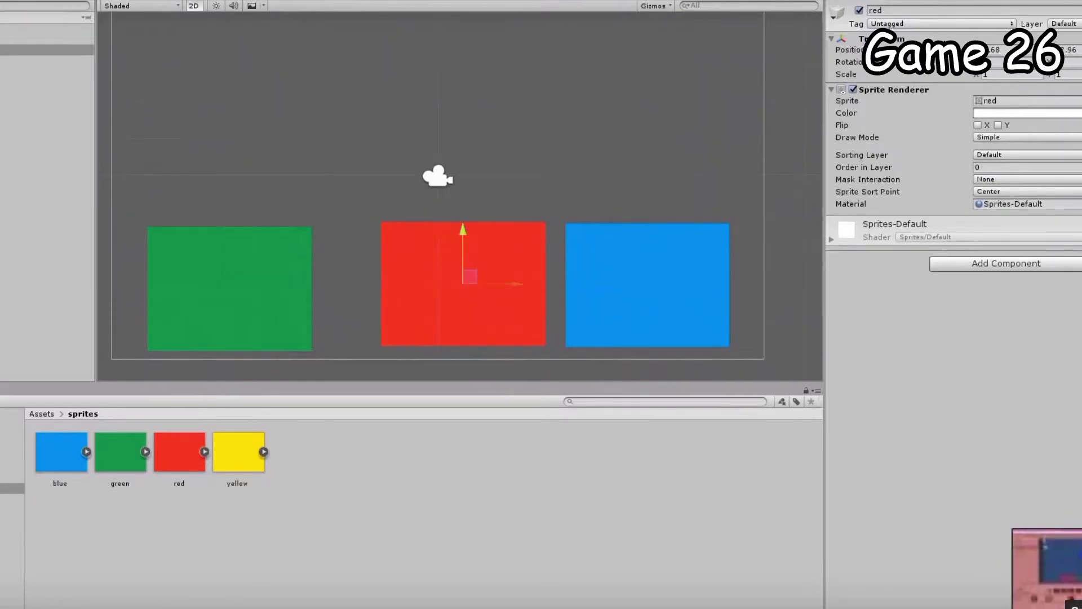
{"action": "left_click", "coordinate": [663, 282]}
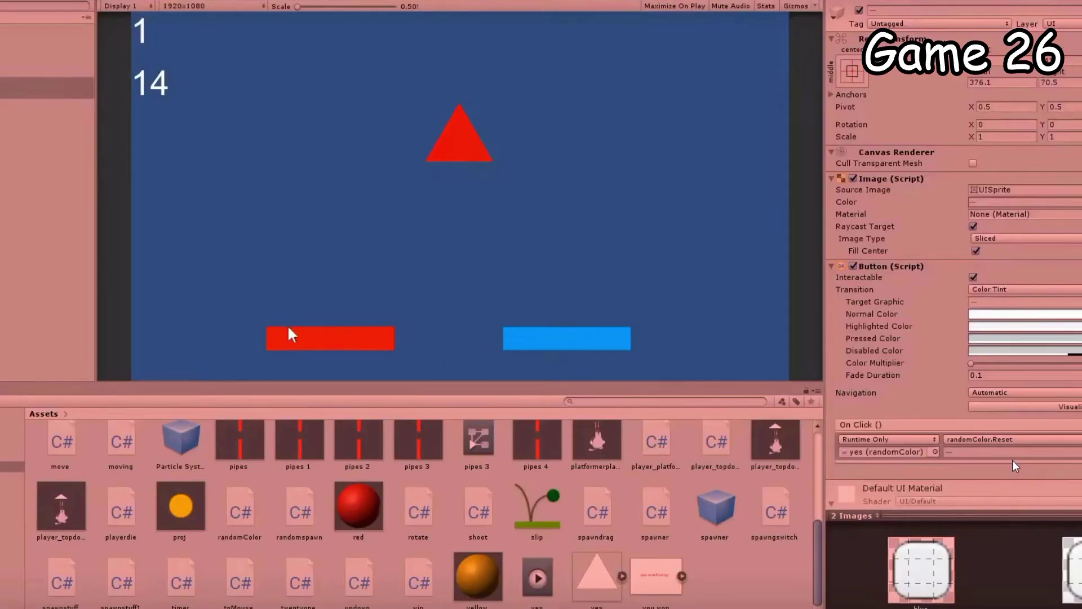
{"action": "left_click", "coordinate": [289, 332]}
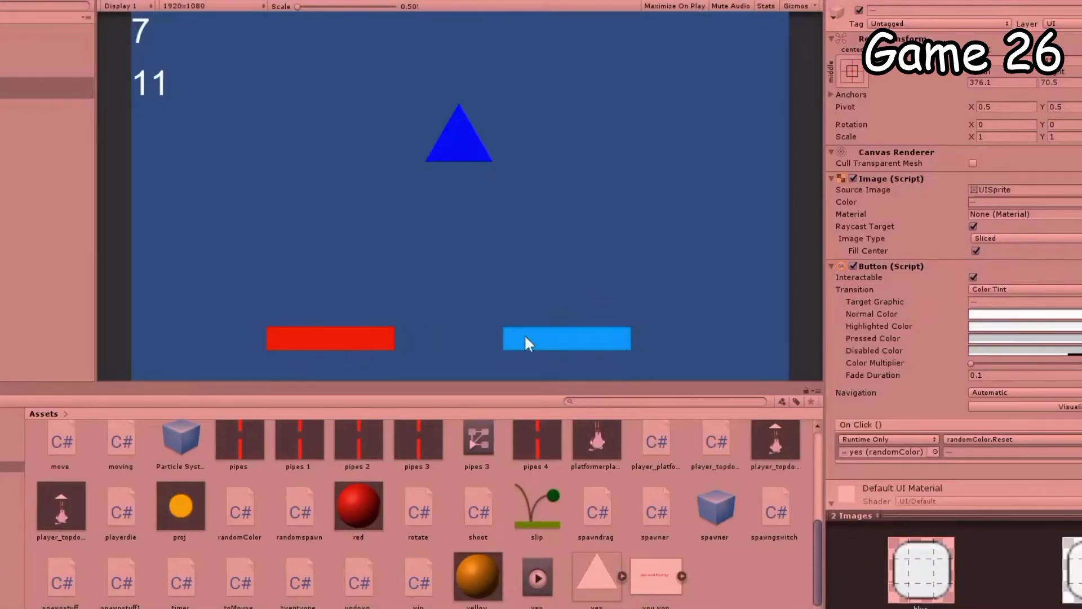
{"action": "left_click", "coordinate": [506, 341]}
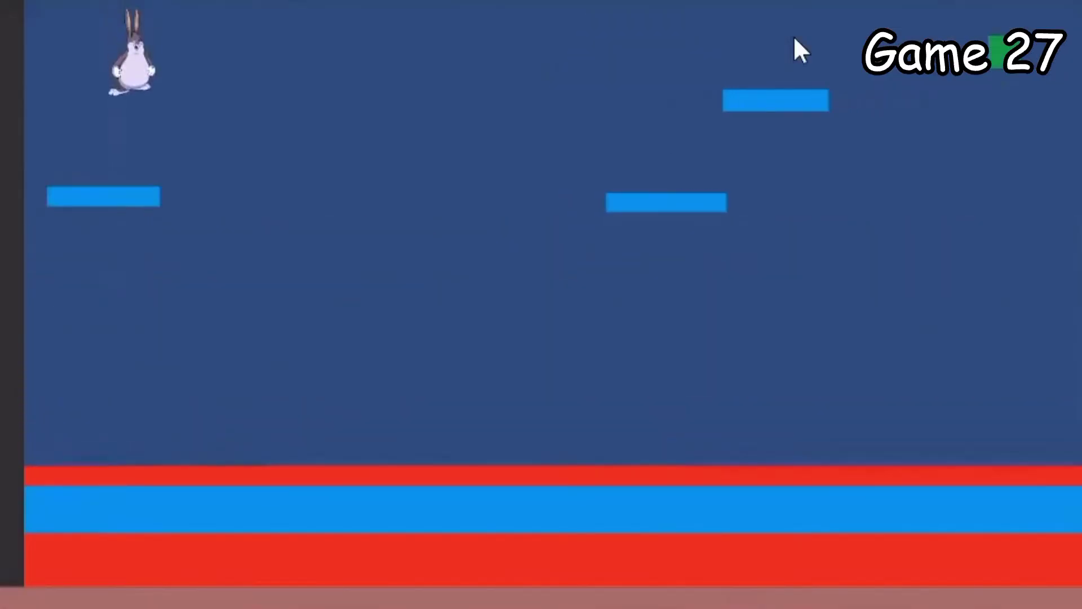
Steer the bunny right onto higher platforms above the rising lava in Game 27
{"action": "key", "text": "Right"}
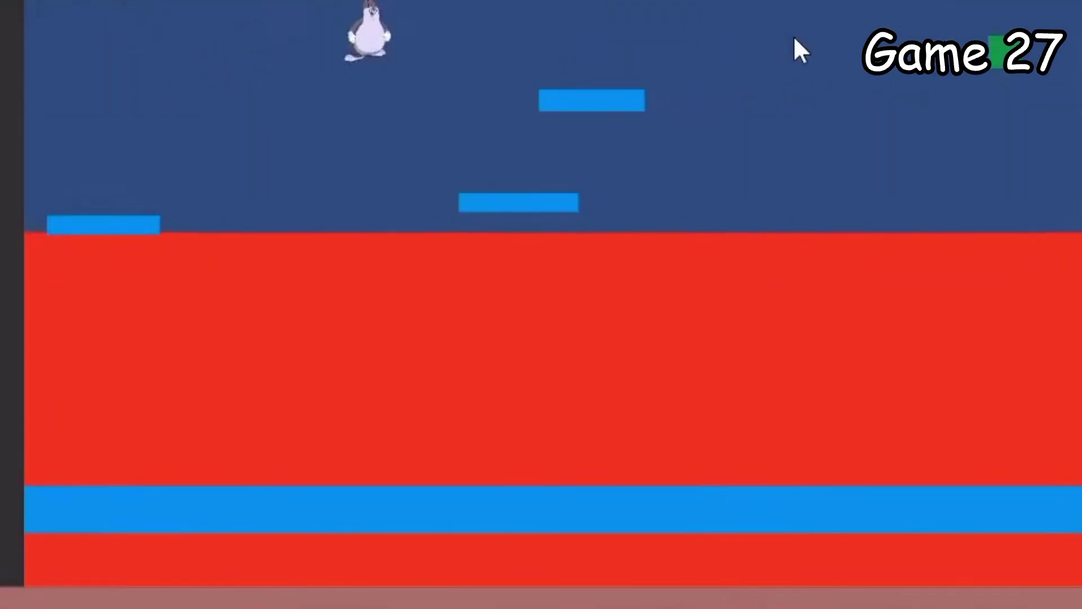
{"action": "key", "text": "Right"}
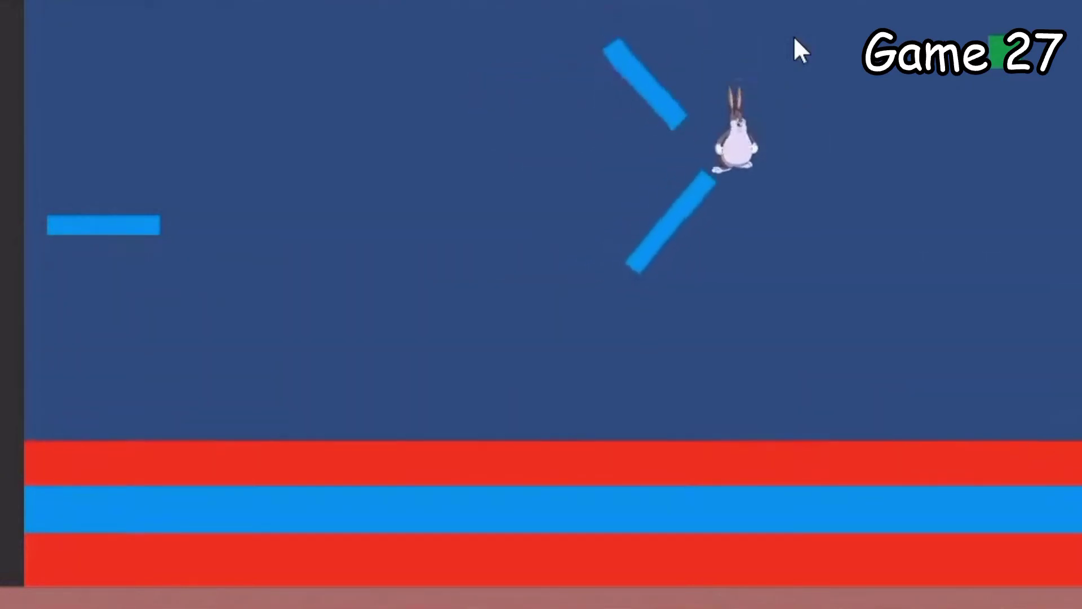